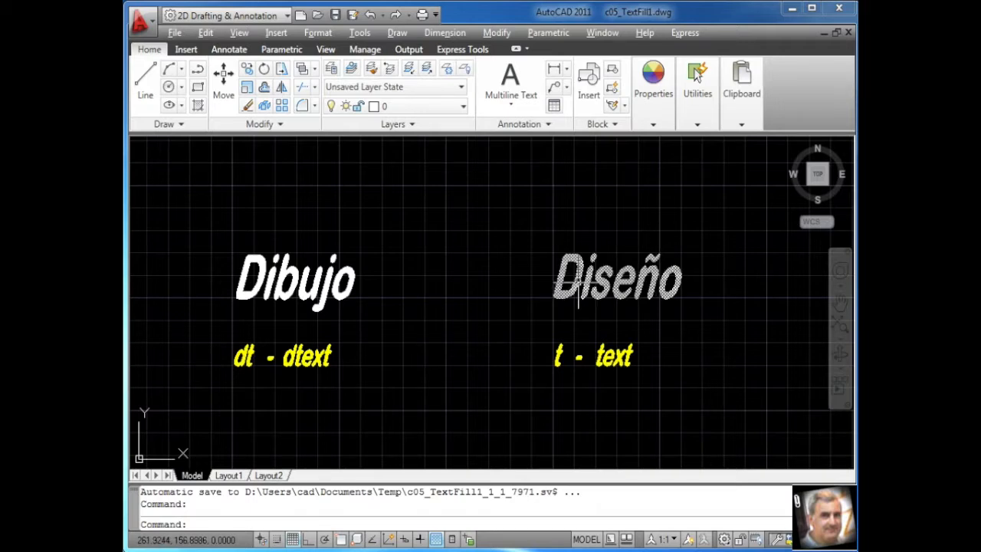
Open the multiline text "Diseño" in the text editor to inspect its editing options, and close the editor
{"action": "double_click", "coordinate": [578, 287]}
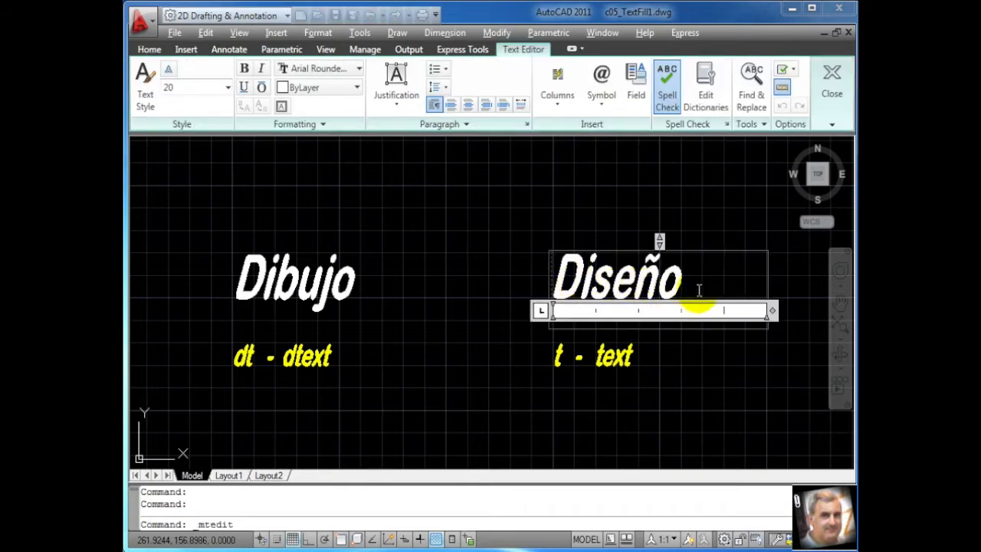
{"action": "left_click_drag", "start_coordinate": [679, 298], "coordinate": [650, 276]}
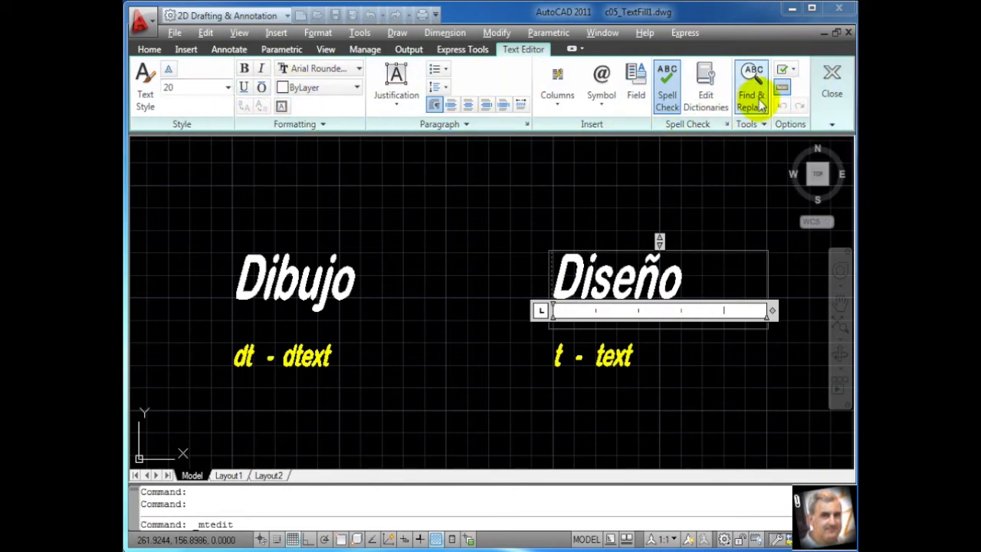
{"action": "left_click", "coordinate": [696, 186]}
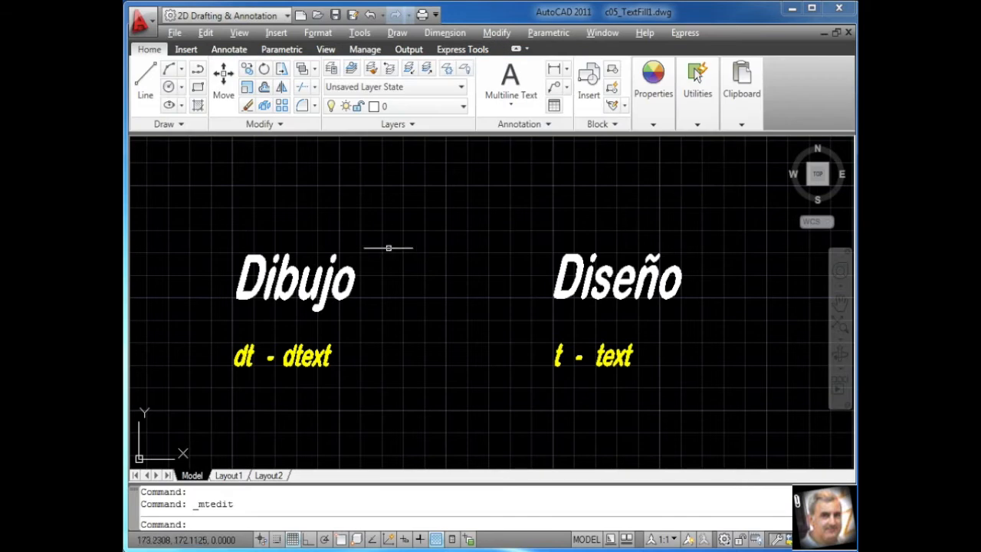
Open the single-line text "Dibujo" for in-place editing to inspect how it is edited, and exit without changing it
{"action": "double_click", "coordinate": [307, 282]}
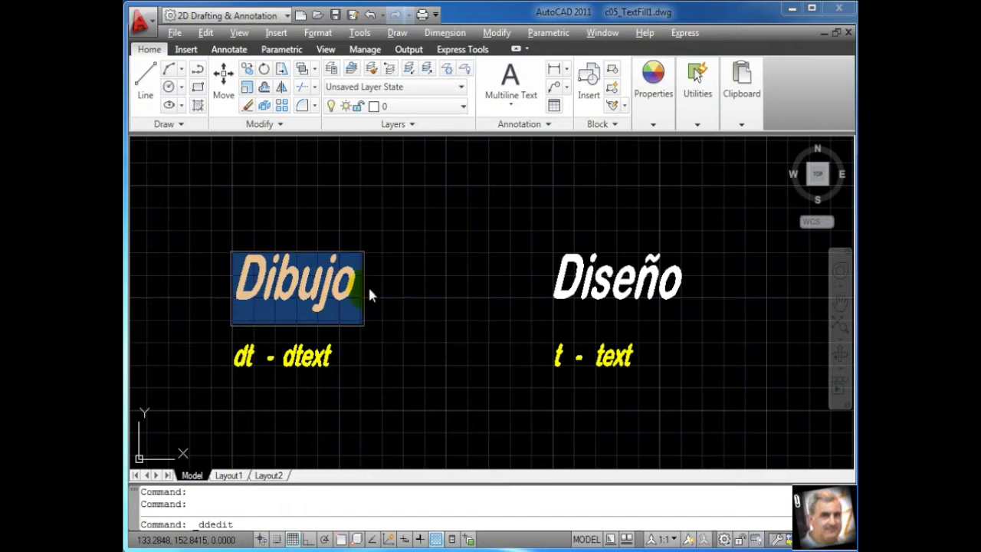
{"action": "left_click", "coordinate": [345, 293]}
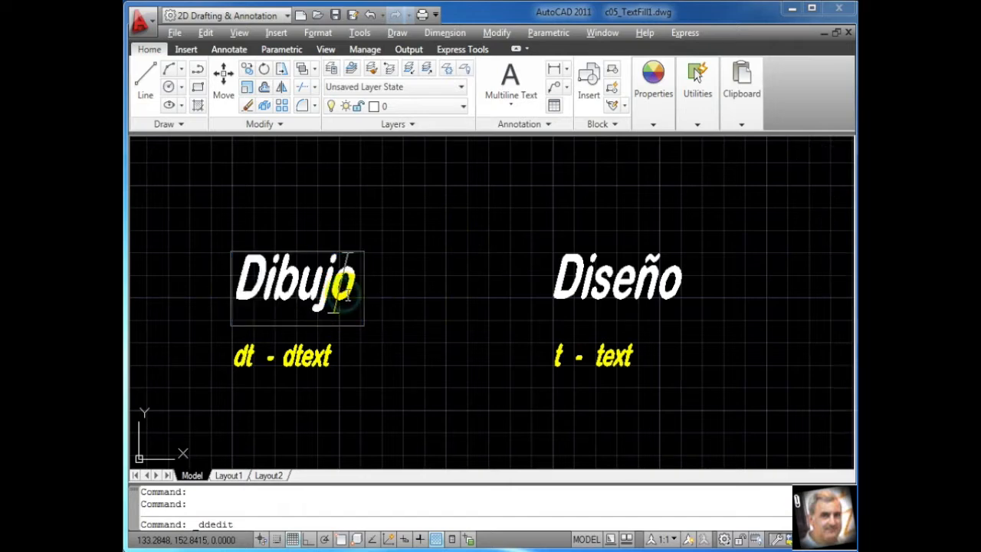
{"action": "left_click", "coordinate": [305, 285]}
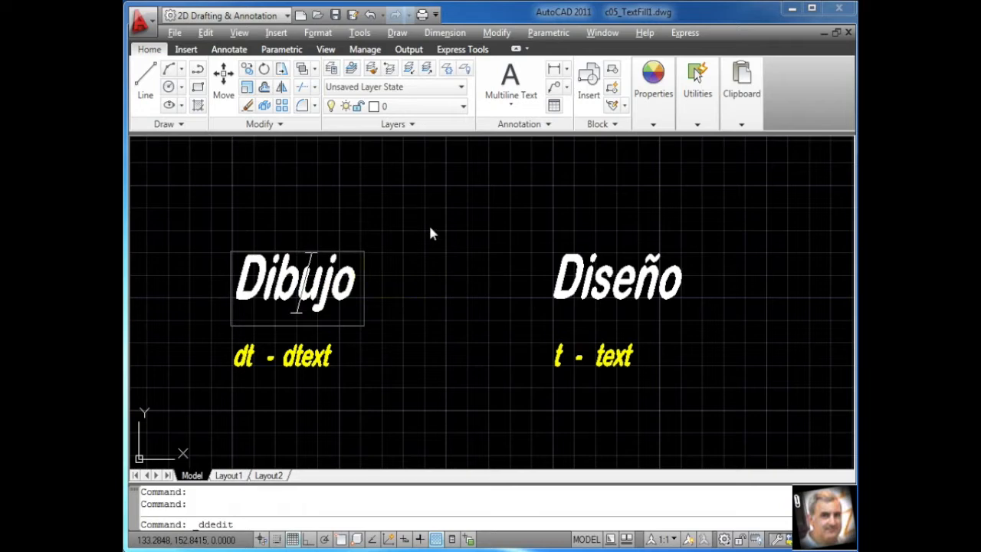
{"action": "key", "text": "Return"}
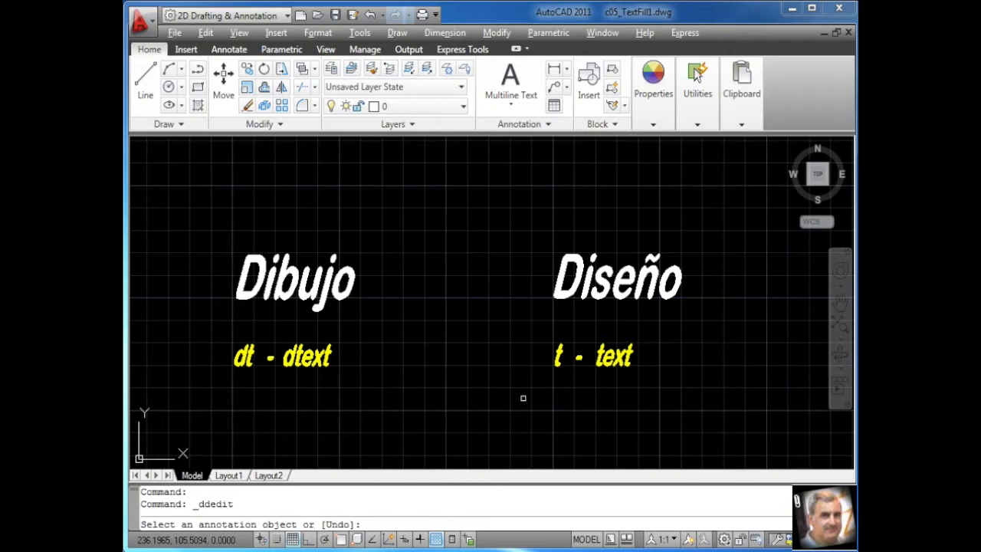
{"action": "key", "text": "Return"}
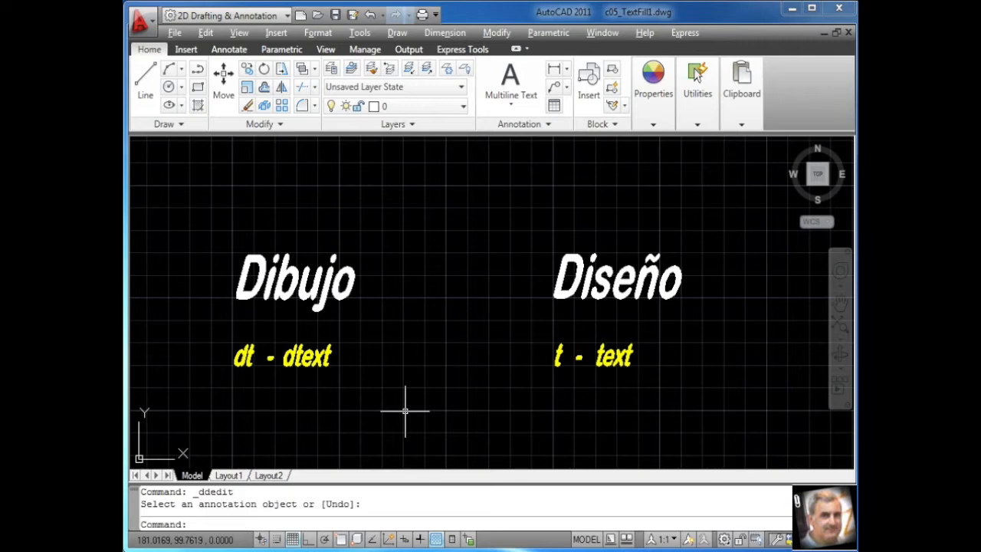
{"action": "type", "text": "T"}
{"action": "type", "text": "t"}
{"action": "type", "text": "dd"}
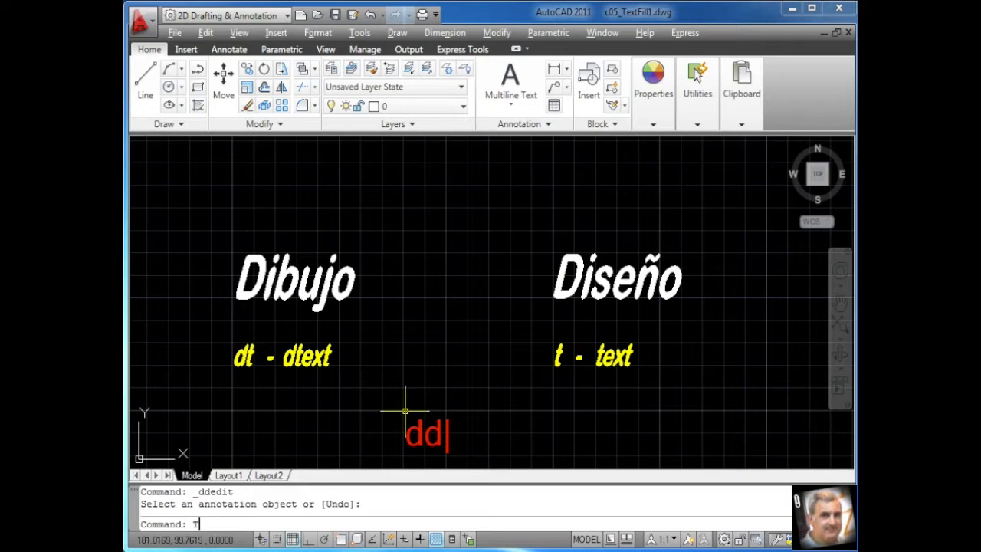
{"action": "type", "text": "edit"}
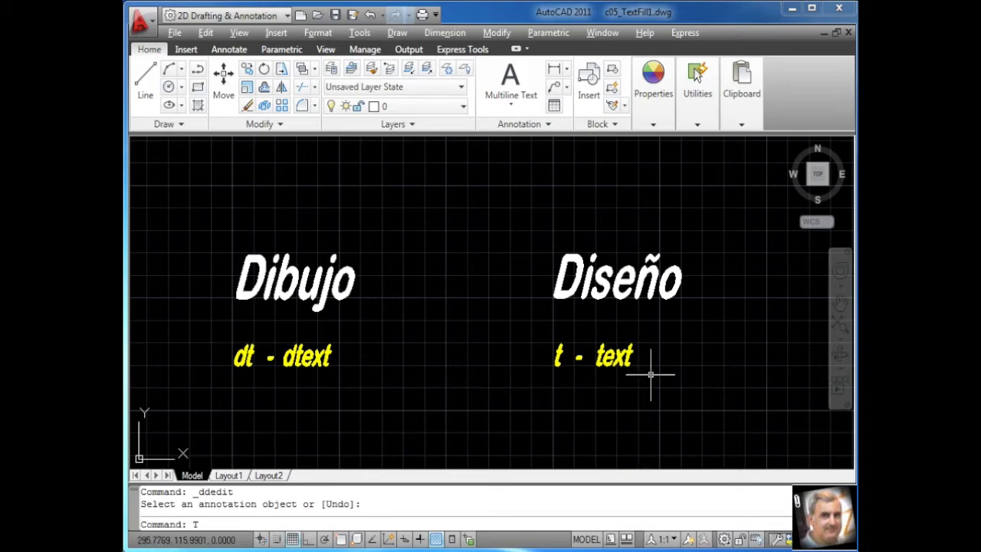
{"action": "key", "text": "BackSpace"}
Move the "dt - dtext" and "t - text" labels to layer rojo, and return them to layer amarillo
{"action": "left_click_drag", "start_coordinate": [207, 320], "coordinate": [681, 398]}
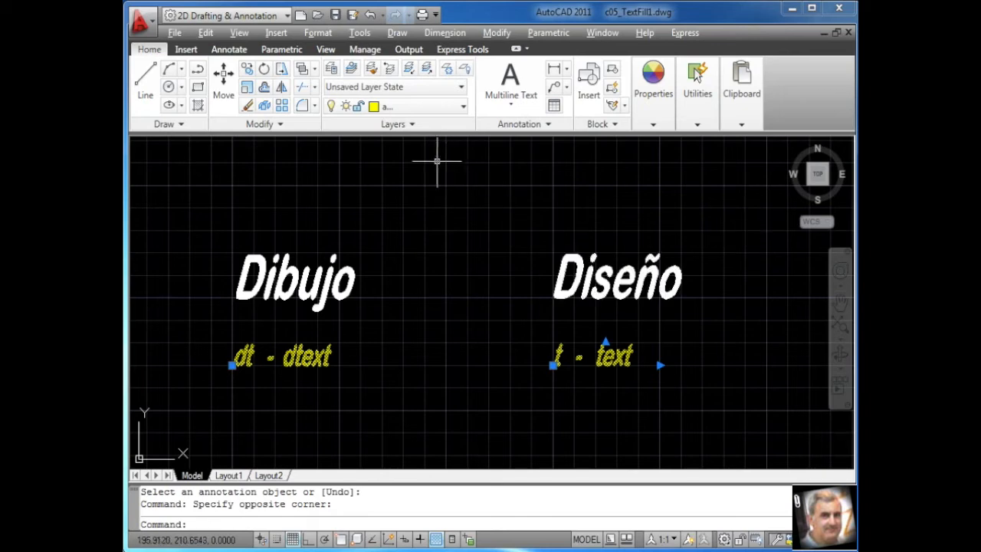
{"action": "left_click", "coordinate": [433, 108]}
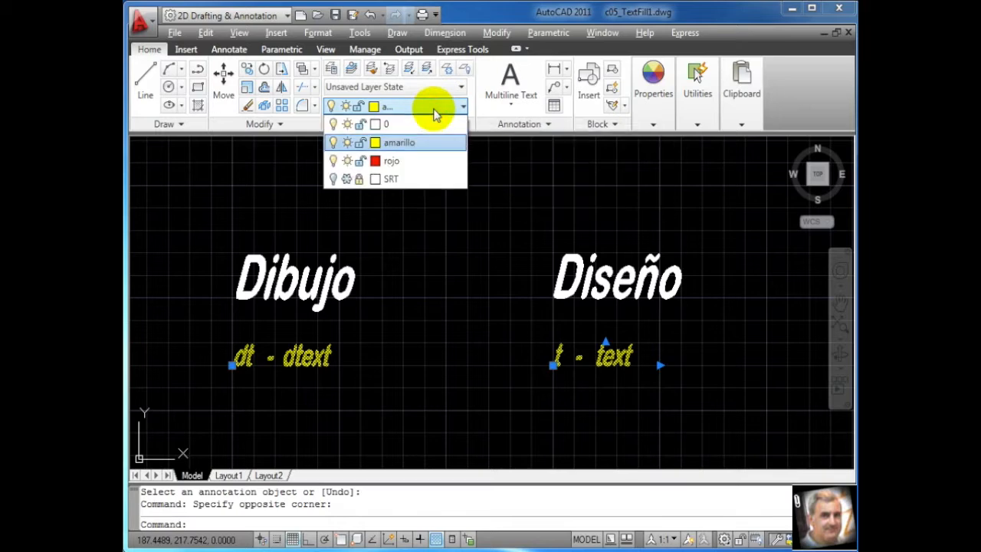
{"action": "left_click", "coordinate": [418, 163]}
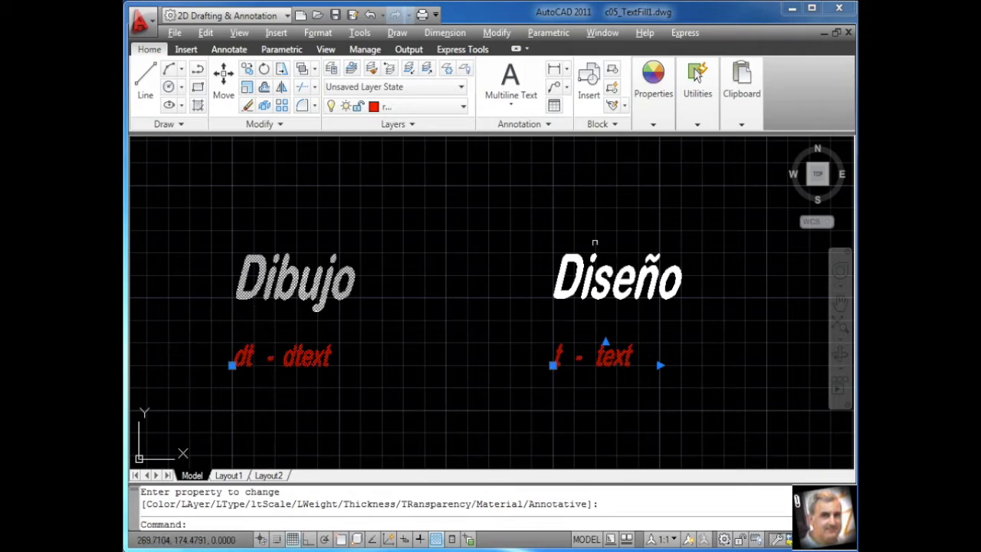
{"action": "left_click", "coordinate": [458, 106]}
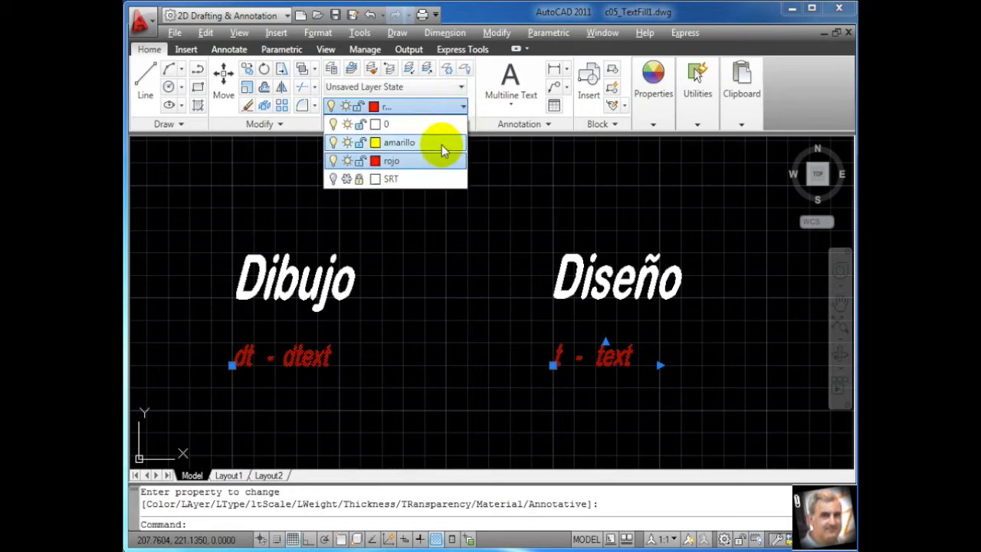
{"action": "left_click", "coordinate": [443, 143]}
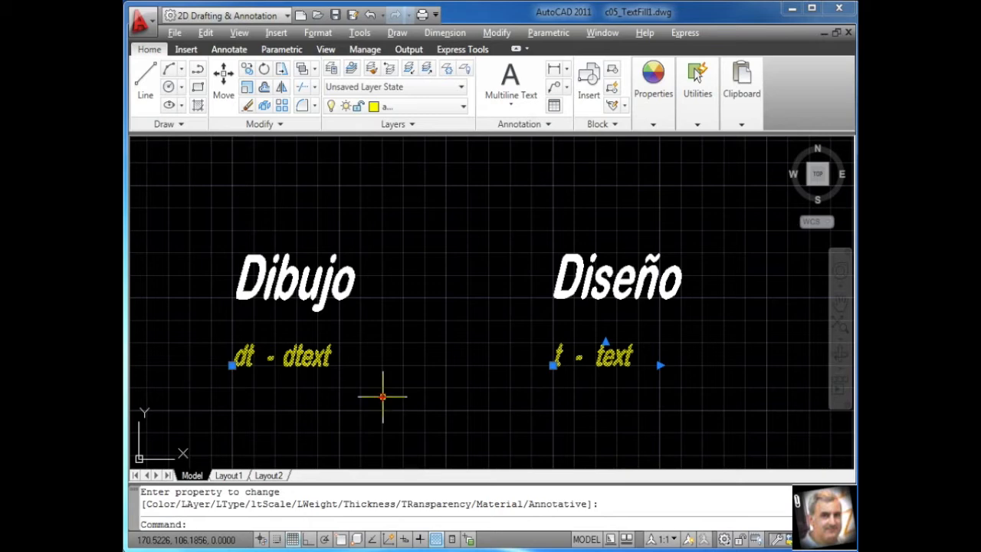
{"action": "key", "text": "t"}
{"action": "type", "text": "text"}
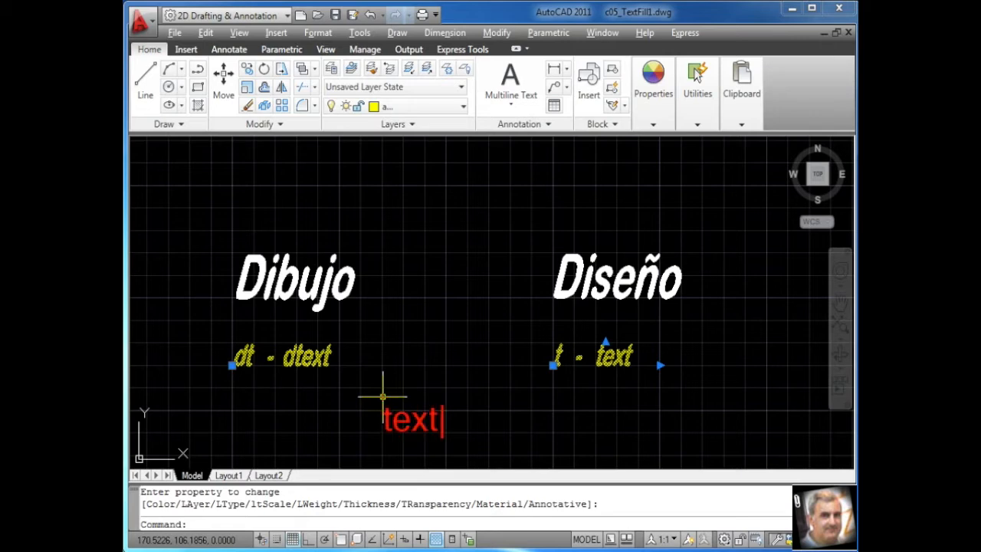
{"action": "type", "text": "Fill"}
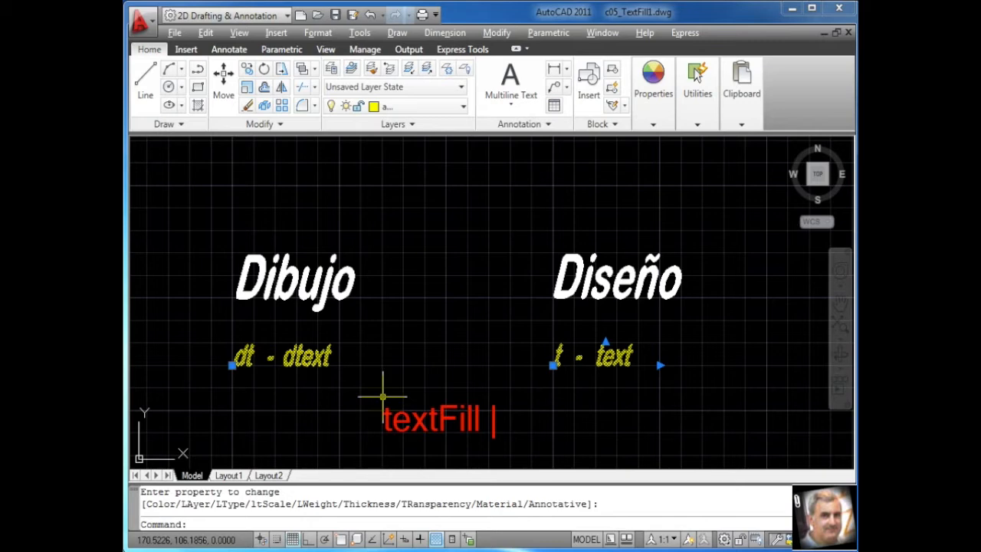
{"action": "type", "text": " = 1"}
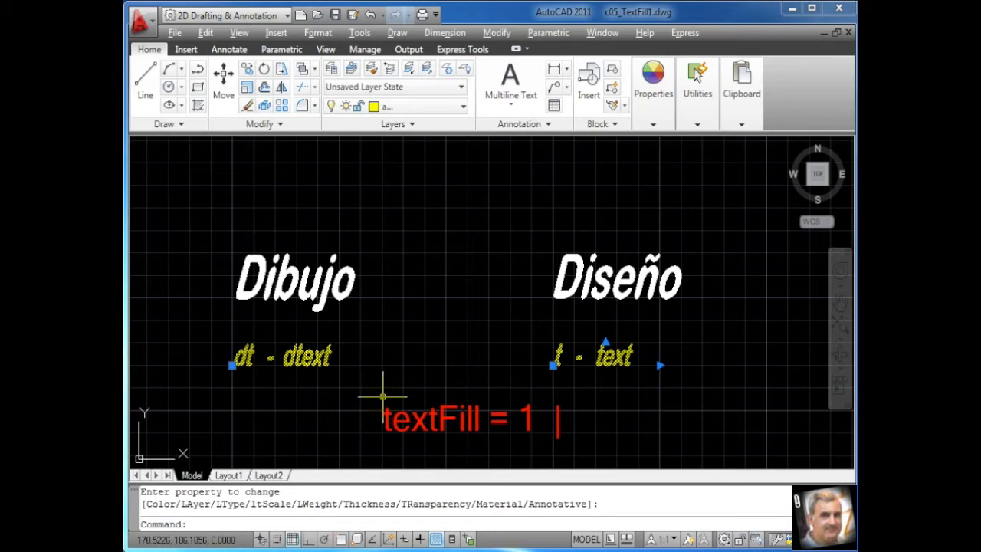
{"action": "type", "text": "  /  0"}
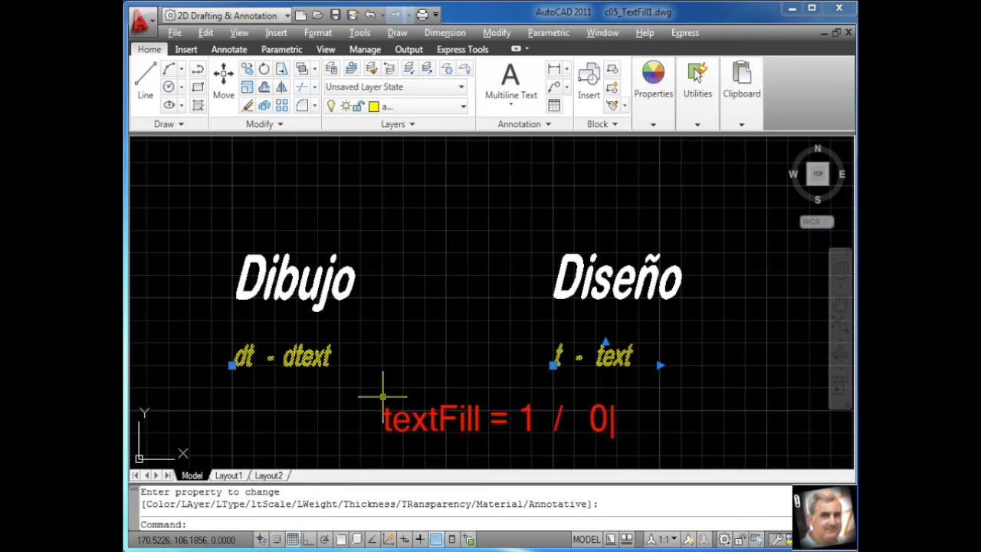
{"action": "key", "text": "Escape"}
{"action": "left_click_drag", "start_coordinate": [381, 453], "coordinate": [612, 453]}
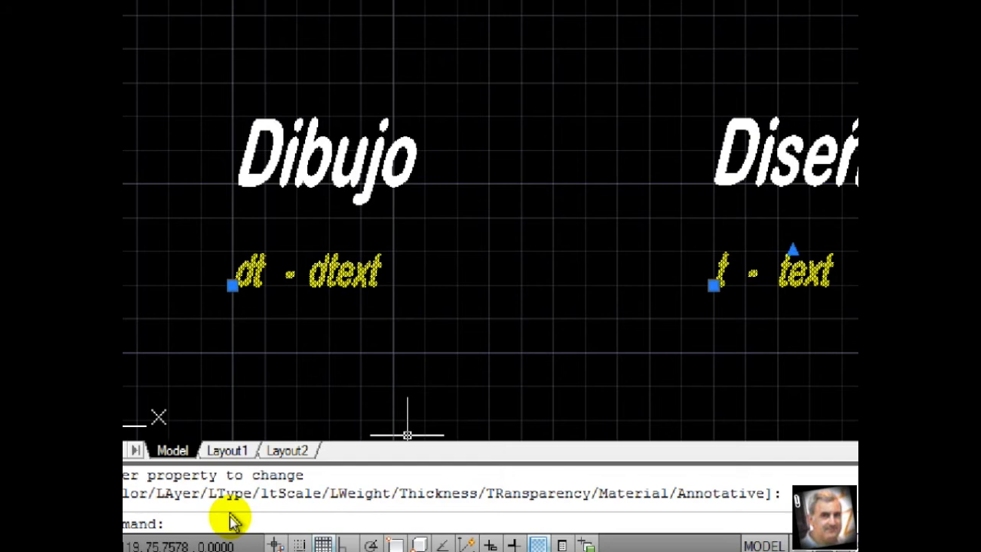
Set the TEXTFILL system variable to 1
{"action": "type", "text": "textfill"}
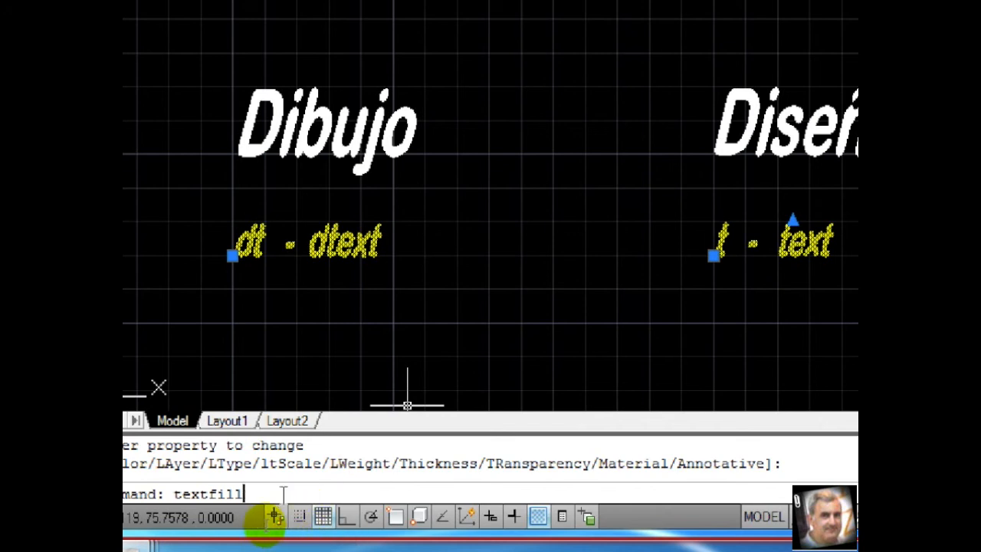
{"action": "key", "text": "Return"}
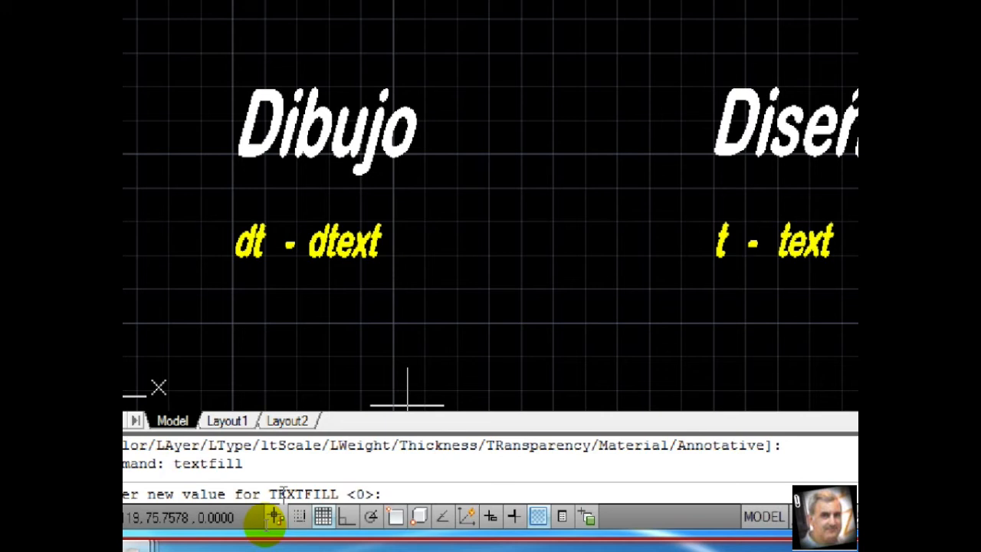
{"action": "type", "text": "1"}
{"action": "key", "text": "Return"}
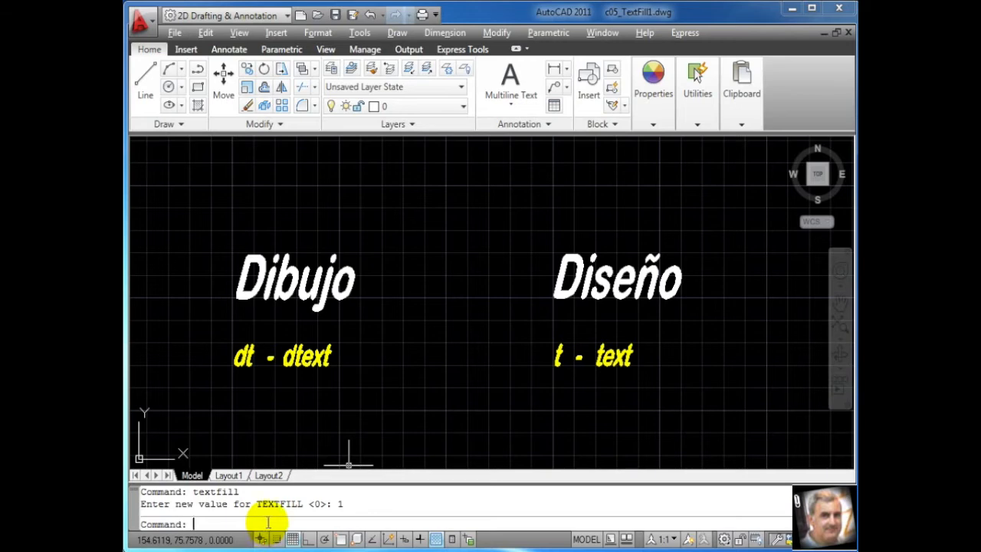
Switch to Layout1 and check how "Dibujo" plots in the print preview with TEXTFILL on, and exit the preview
{"action": "left_click", "coordinate": [237, 476]}
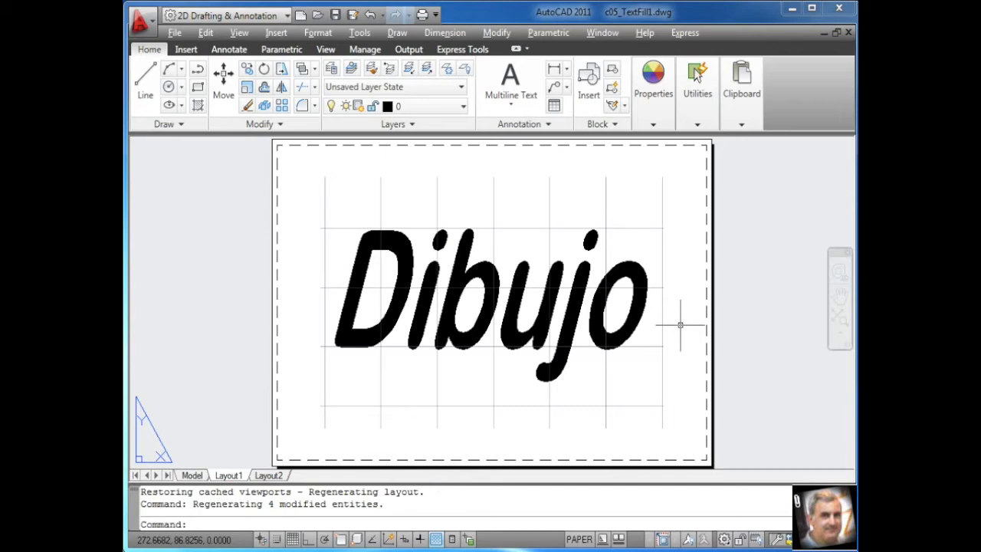
{"action": "type", "text": "pre"}
{"action": "key", "text": "Return"}
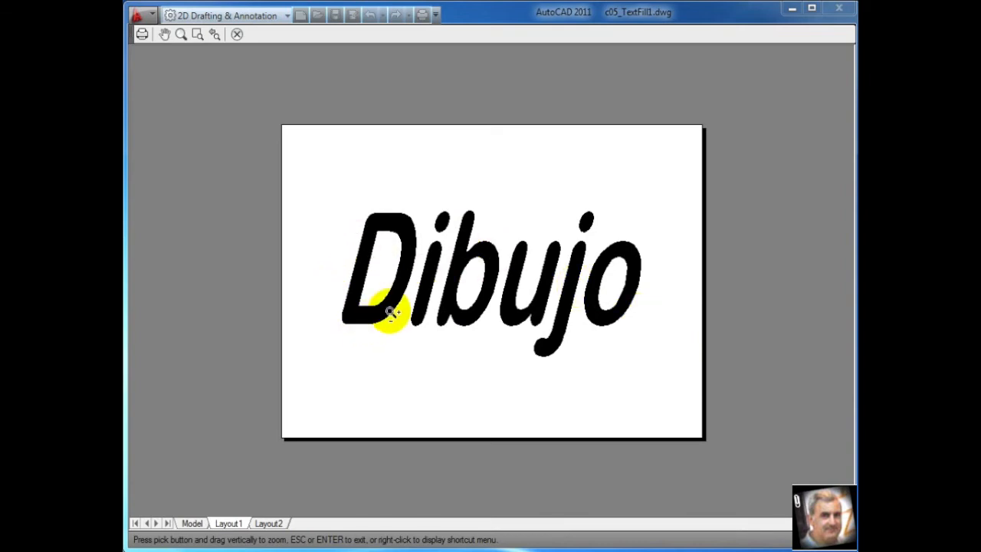
{"action": "key", "text": "Escape"}
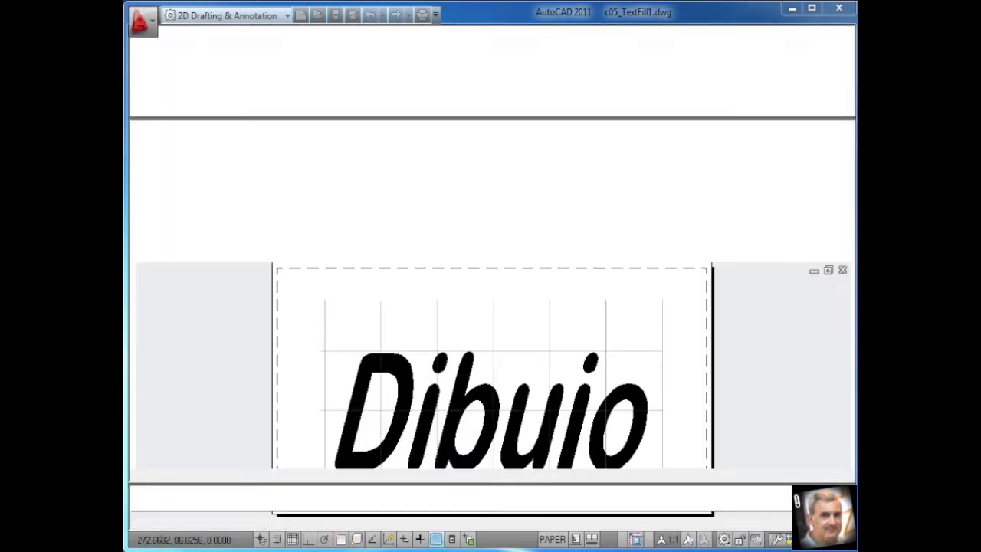
Set the TEXTFILL system variable to 0
{"action": "key", "text": "Up"}
{"action": "key", "text": "Up"}
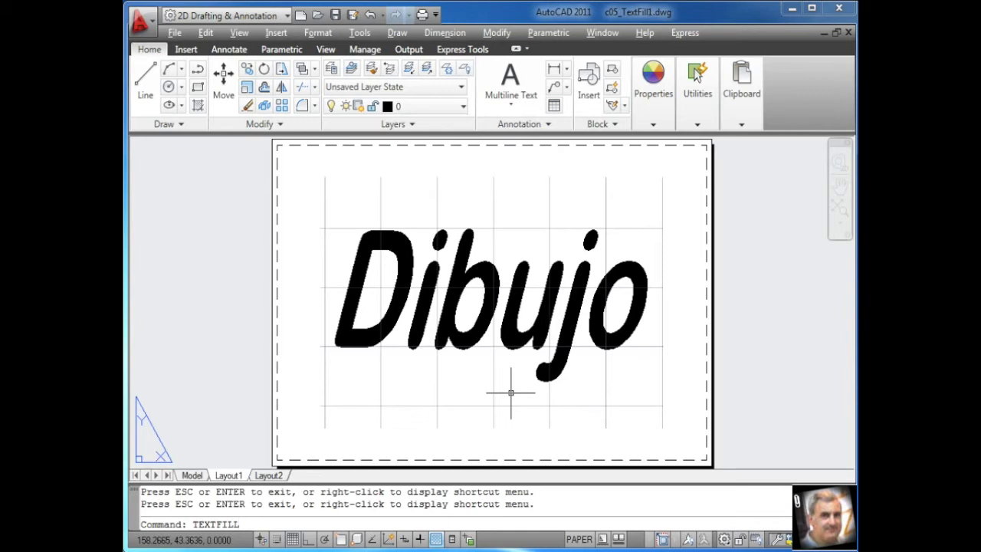
{"action": "key", "text": "Return"}
{"action": "type", "text": "0"}
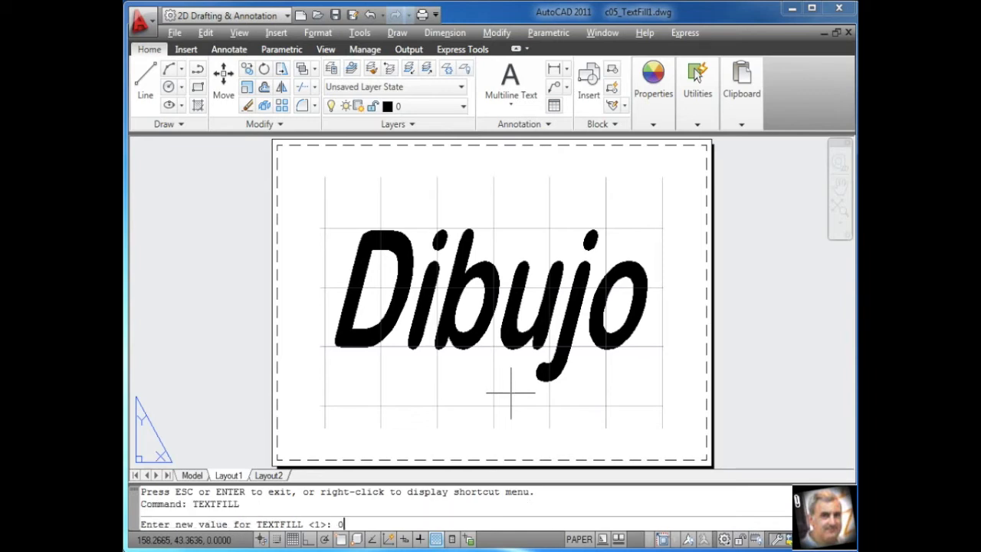
{"action": "key", "text": "Return"}
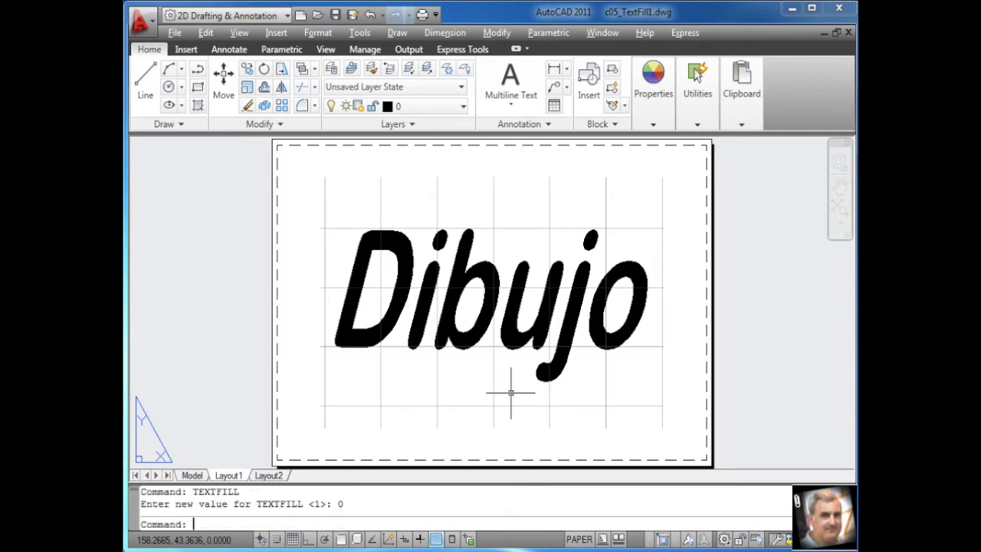
Check the print preview of Layout1 with TEXTFILL off, and exit the preview
{"action": "type", "text": "pre"}
{"action": "key", "text": "Return"}
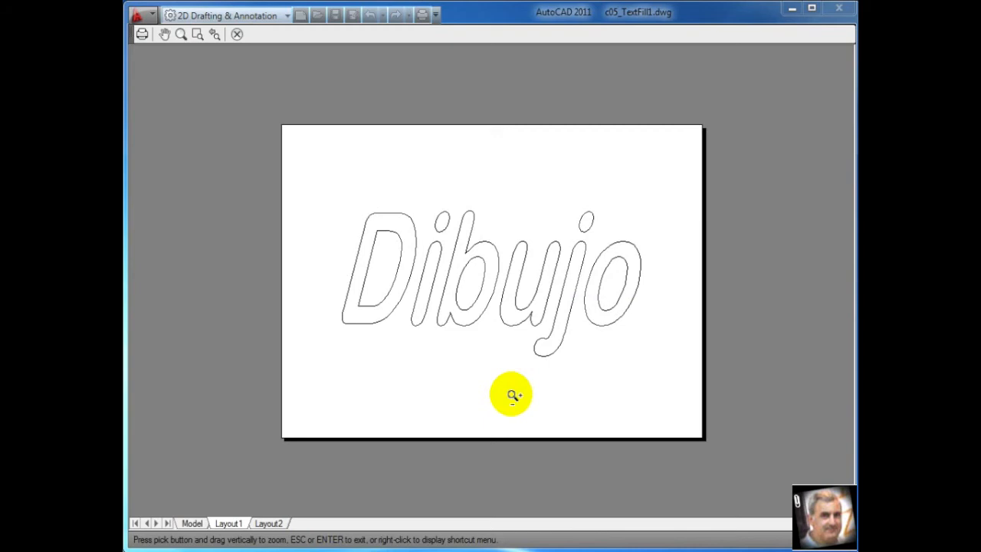
{"action": "key", "text": "Escape"}
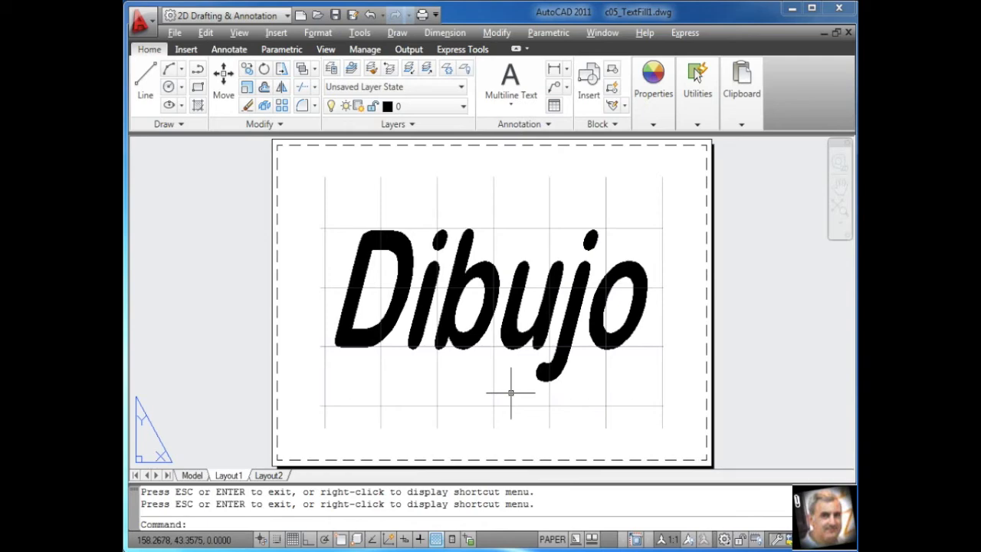
Return to model space and set the QTEXTMODE system variable to 1
{"action": "left_click", "coordinate": [193, 475]}
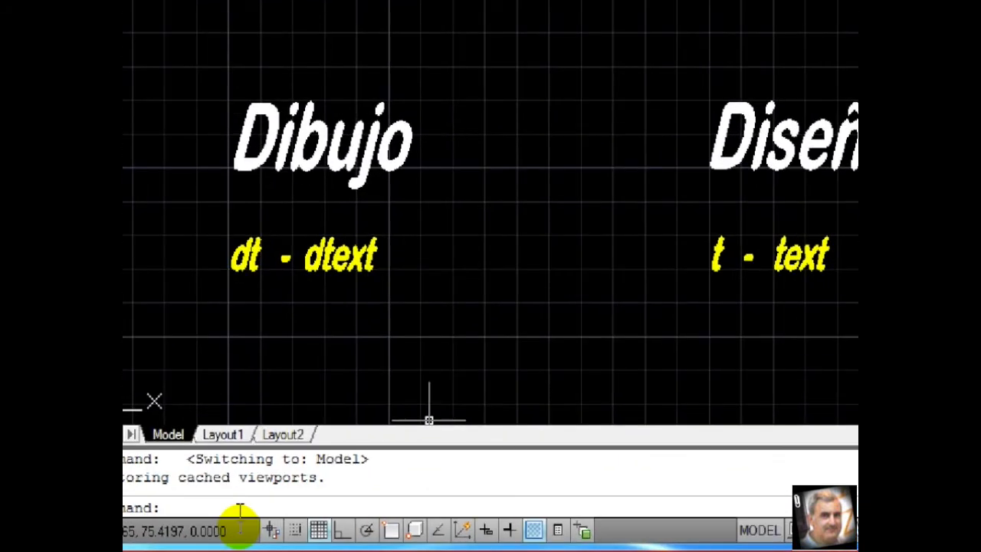
{"action": "type", "text": "qText"}
{"action": "type", "text": "Mode"}
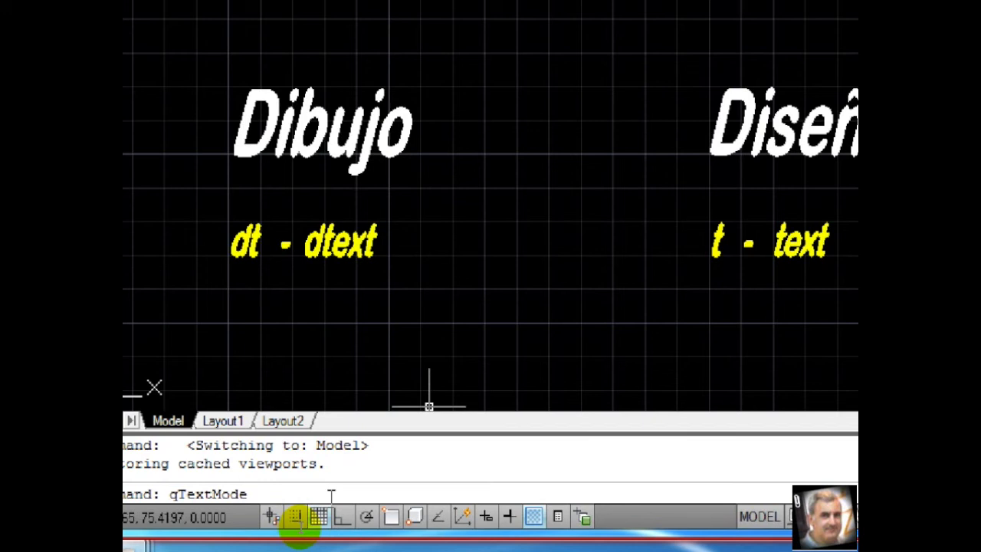
{"action": "key", "text": "Return"}
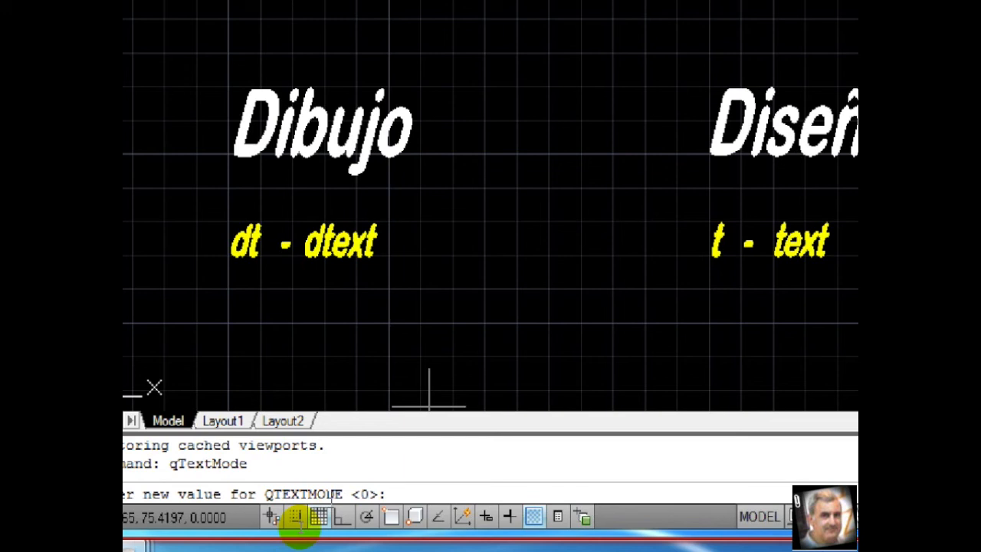
{"action": "type", "text": "1"}
{"action": "key", "text": "Return"}
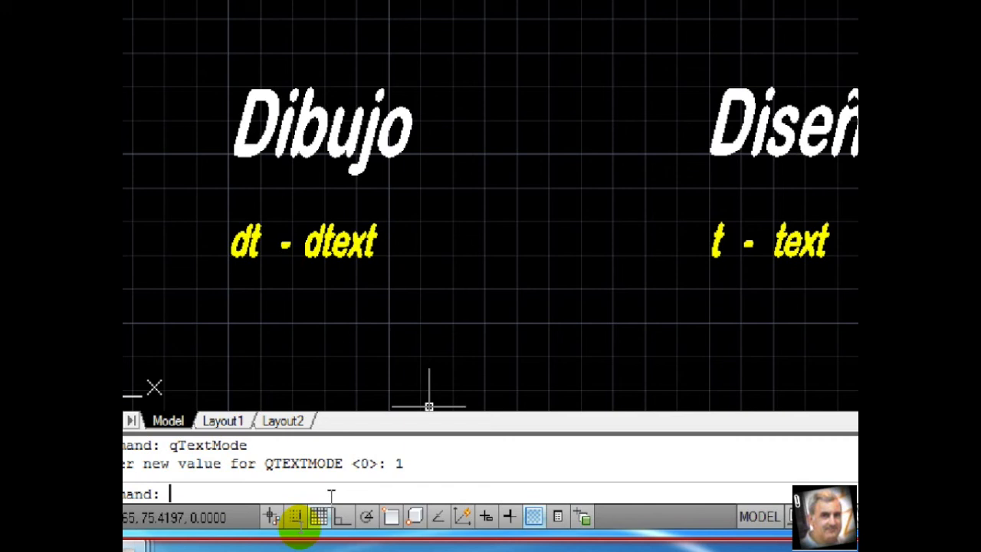
Regenerate the model to apply the current QTEXTMODE setting to the displayed text
{"action": "type", "text": "regen"}
{"action": "key", "text": "Return"}
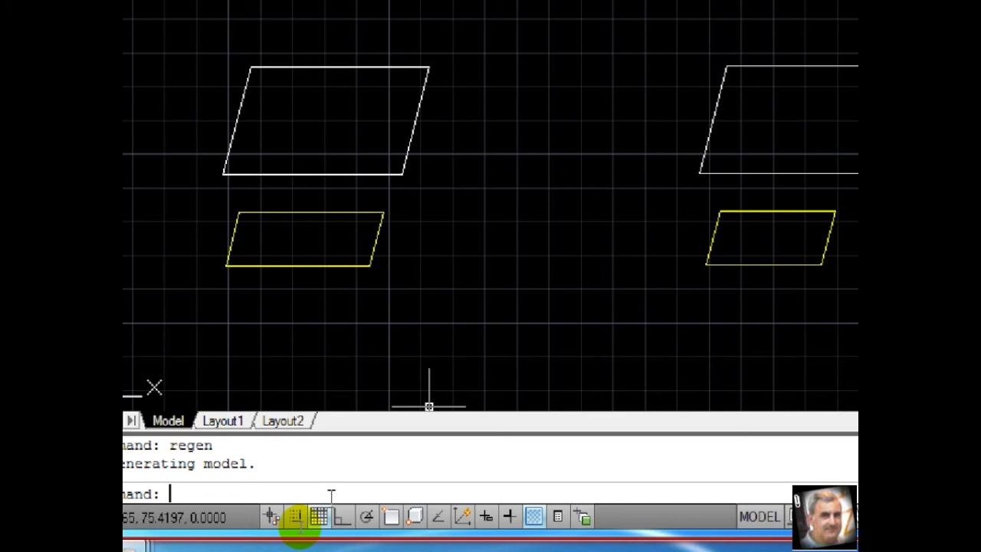
Turn quick text mode off with the QTEXT command and regenerate the model to redraw the text objects
{"action": "type", "text": "QTEXTMODE"}
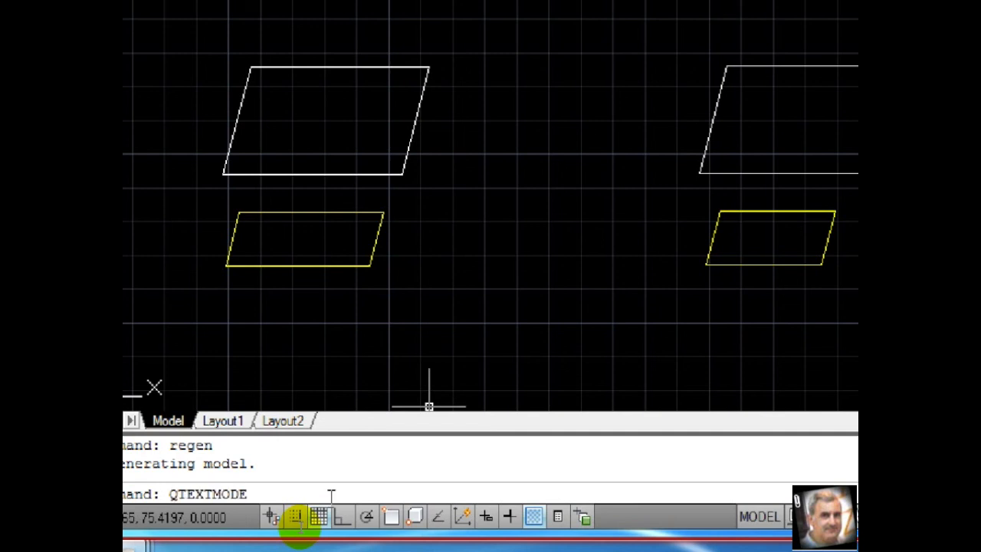
{"action": "key", "text": "BackSpace"}
{"action": "key", "text": "BackSpace"}
{"action": "key", "text": "BackSpace"}
{"action": "key", "text": "BackSpace"}
{"action": "key", "text": "Return"}
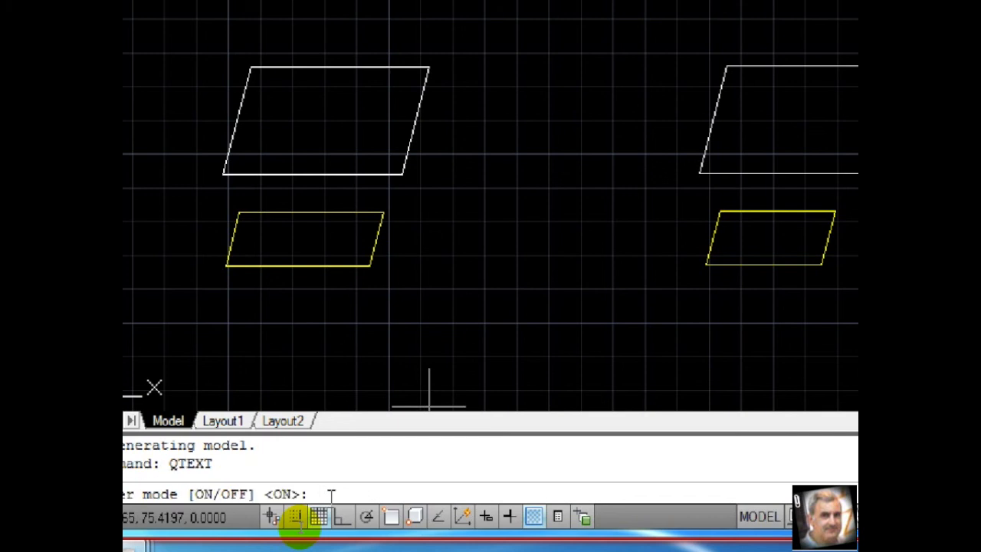
{"action": "type", "text": "off"}
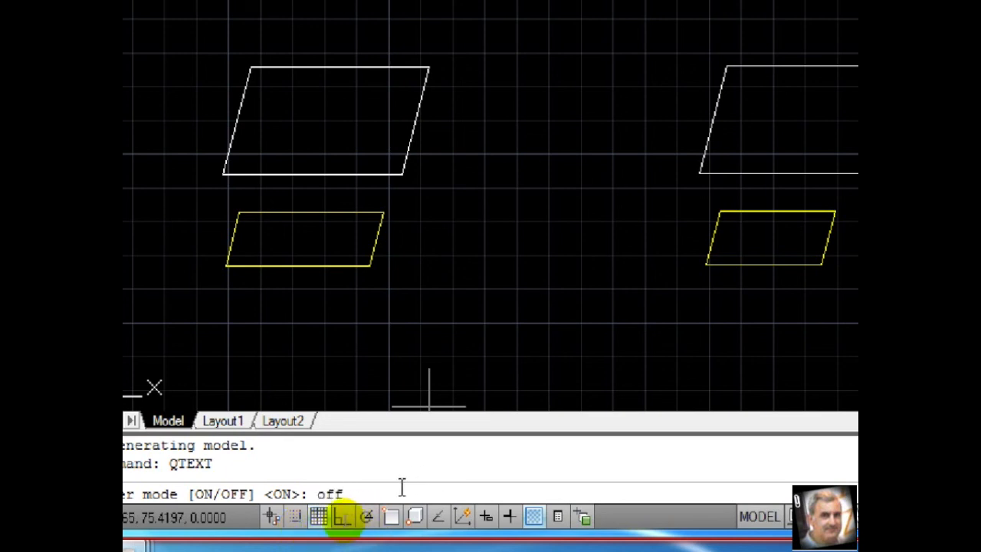
{"action": "key", "text": "Return"}
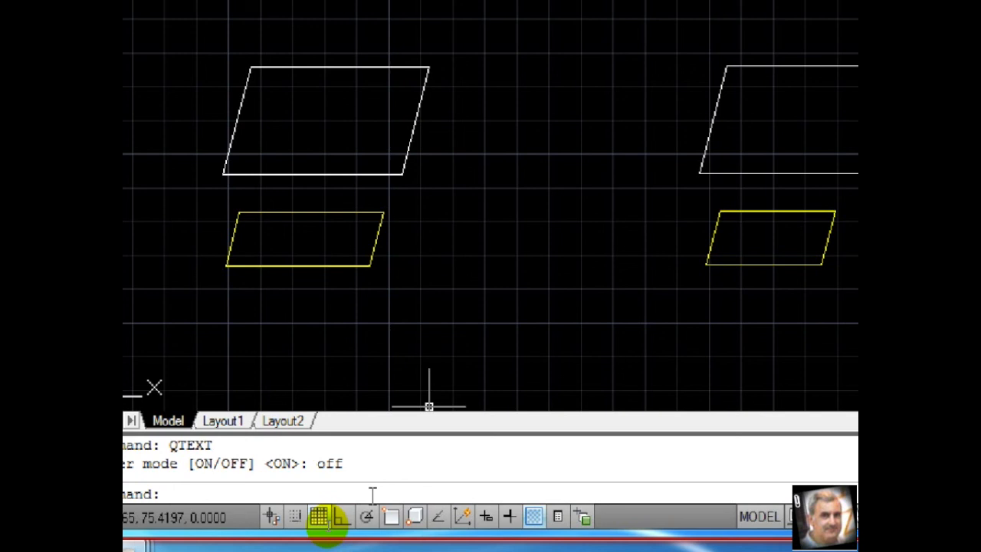
{"action": "type", "text": "regen"}
{"action": "key", "text": "Return"}
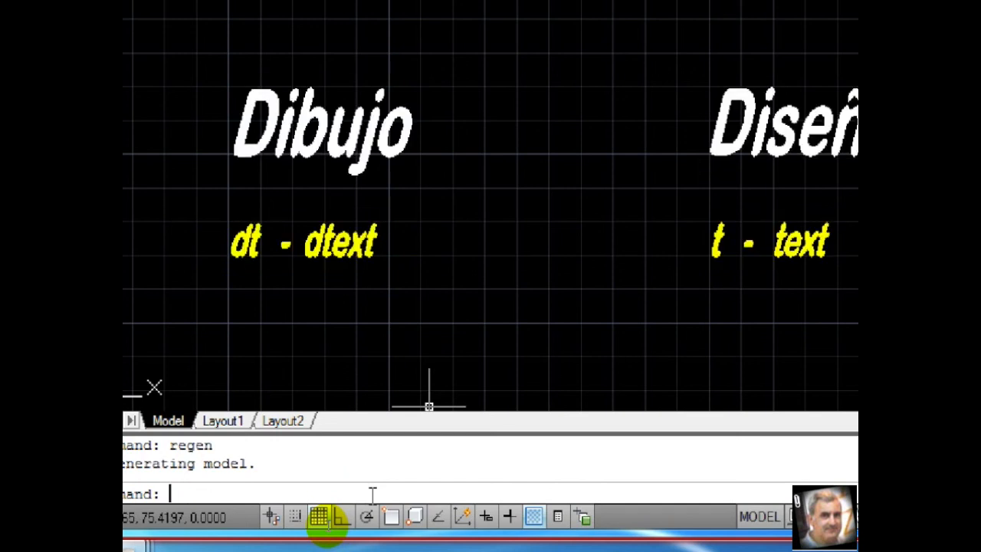